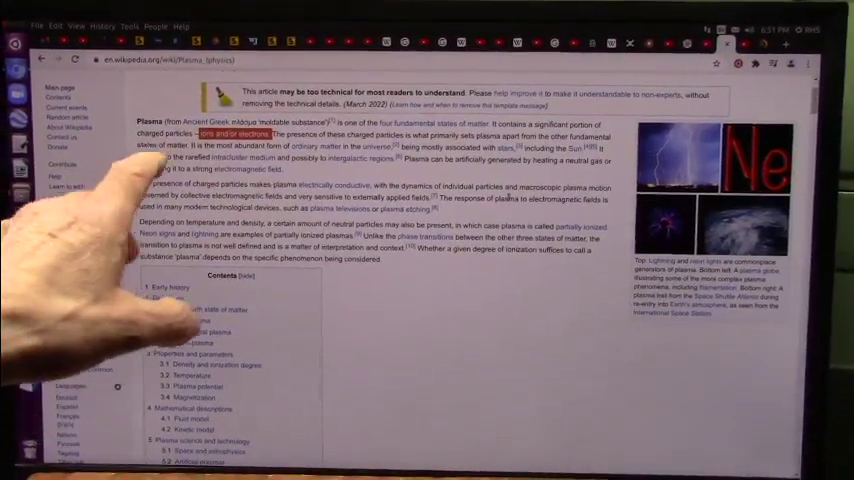
pyautogui.scroll(3, 370, 250)
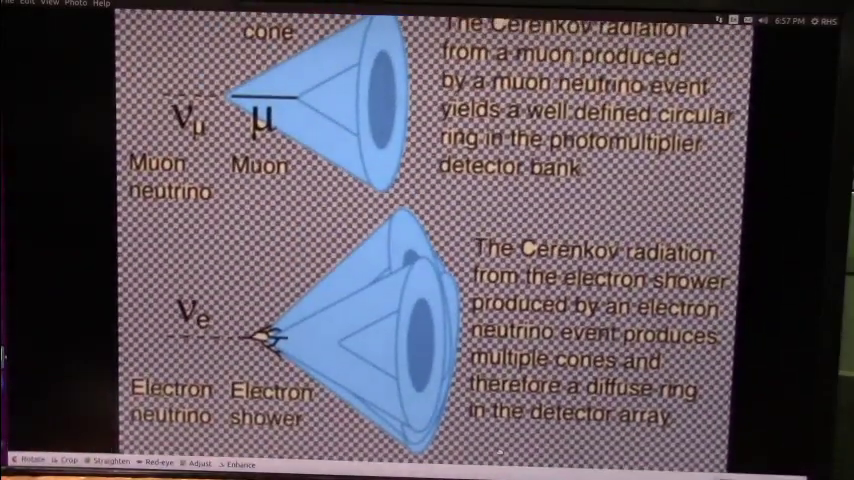
pyautogui.scroll(2, 430, 240)
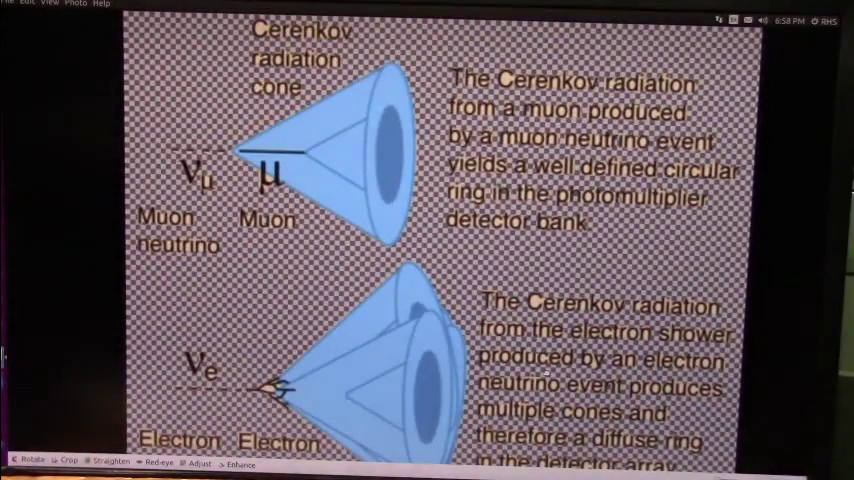